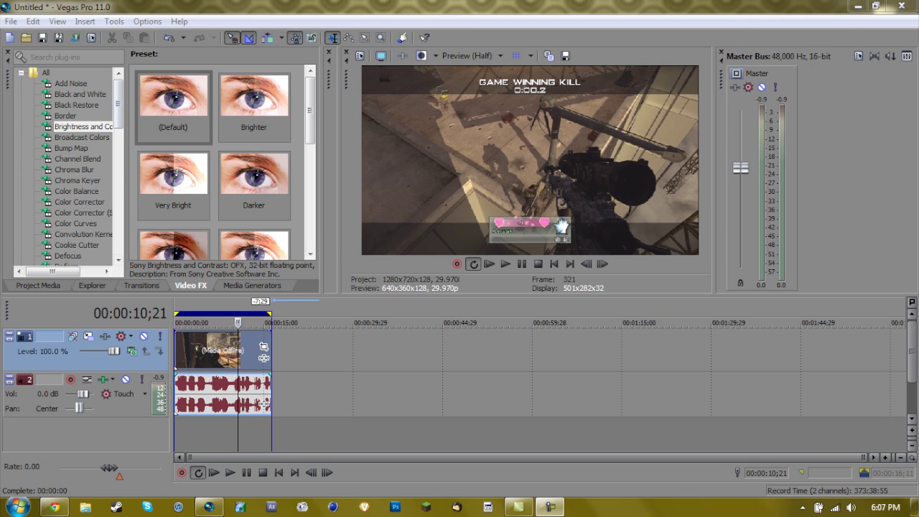
Choose the (Default) Brightness and Contrast preset in Video FX.
click(173, 104)
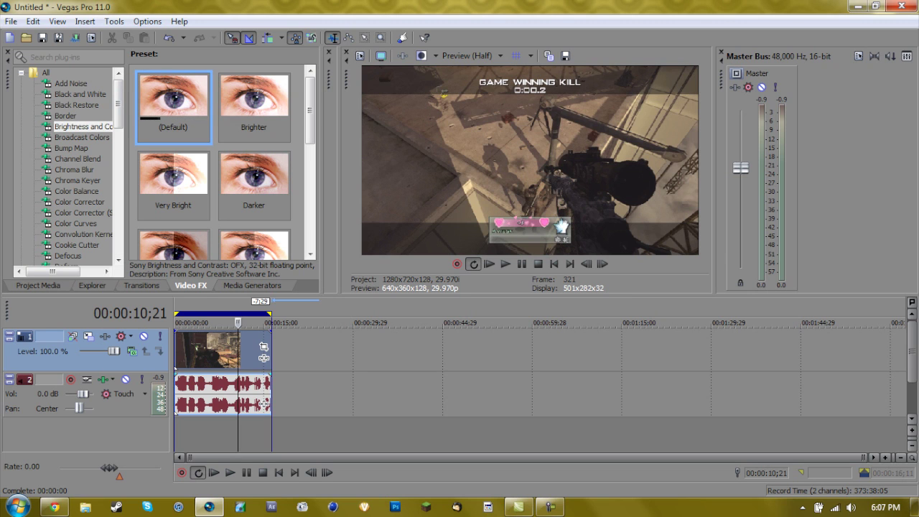
Apply Brightness and Contrast to the gameplay clip with brightness 0.095 and contrast 0.537.
drag(264, 404, 215, 351)
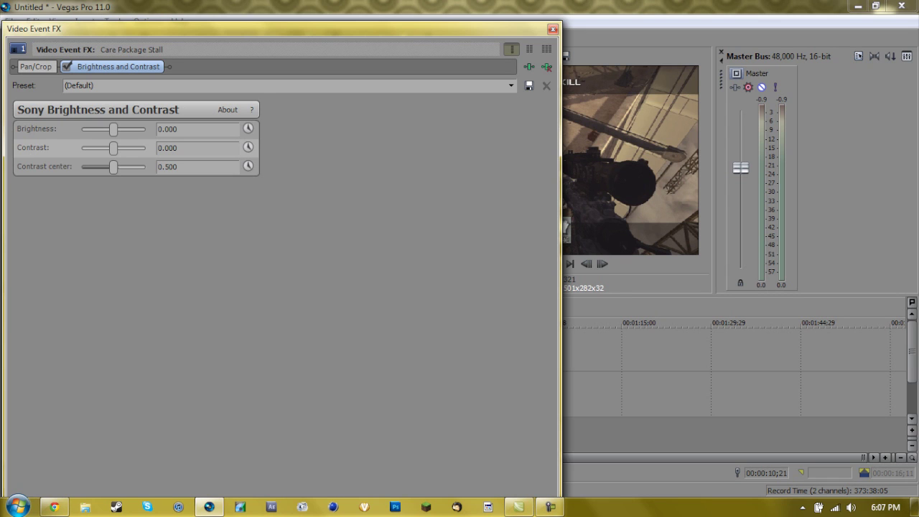
drag(114, 148, 117, 129)
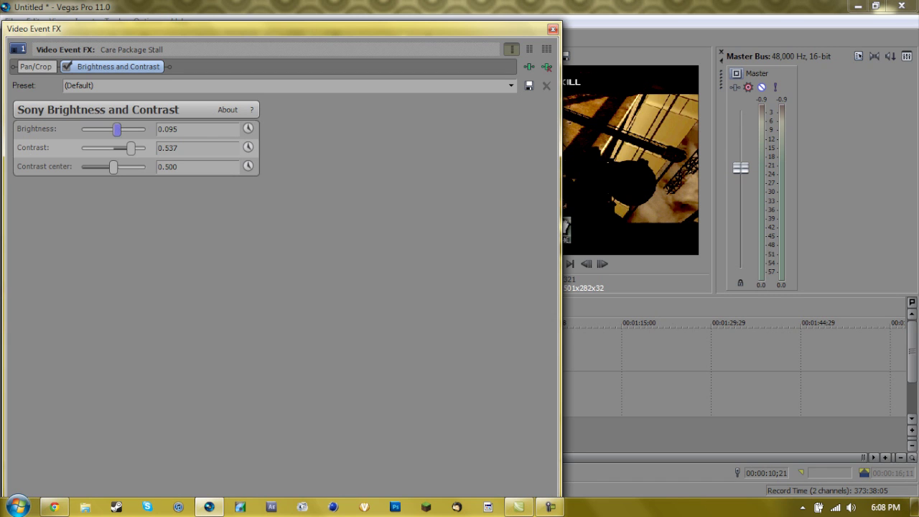
Apply the (Default) Color Corrector (Secondary) preset to the gameplay clip after Brightness and Contrast.
click(553, 29)
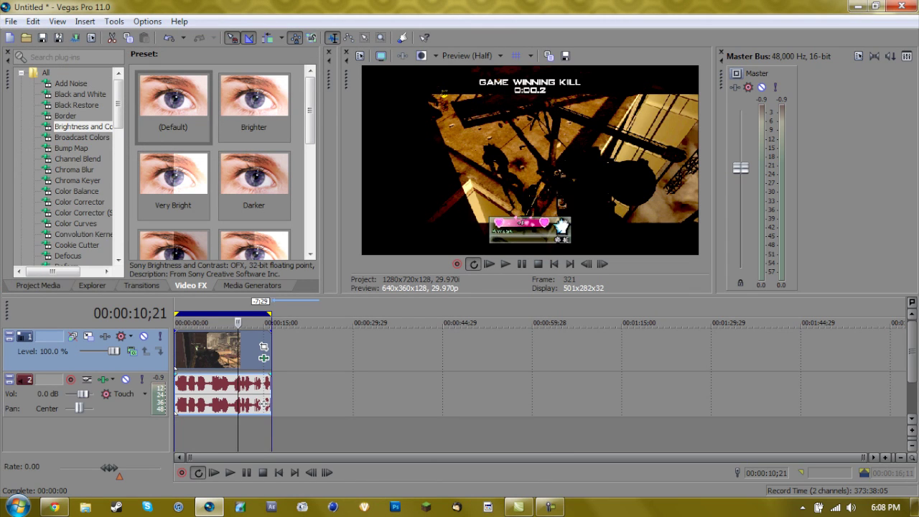
scroll(79, 165, down, 2)
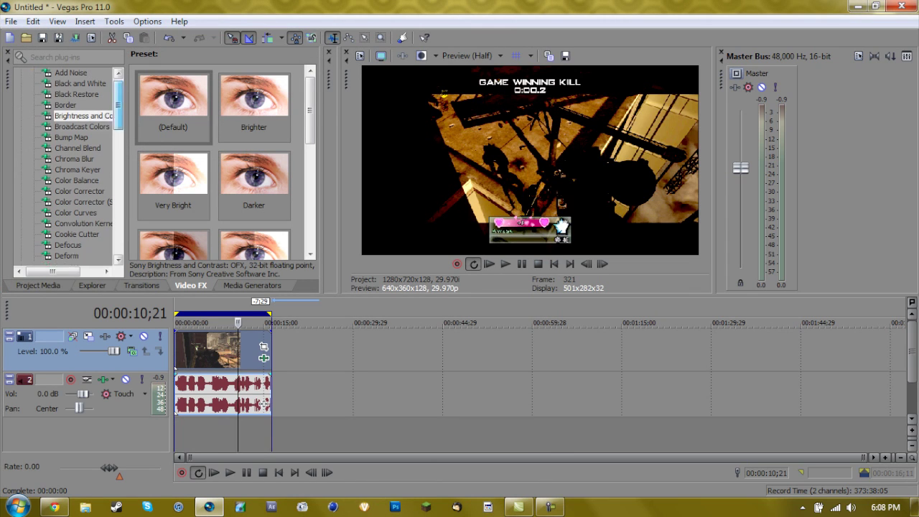
click(79, 159)
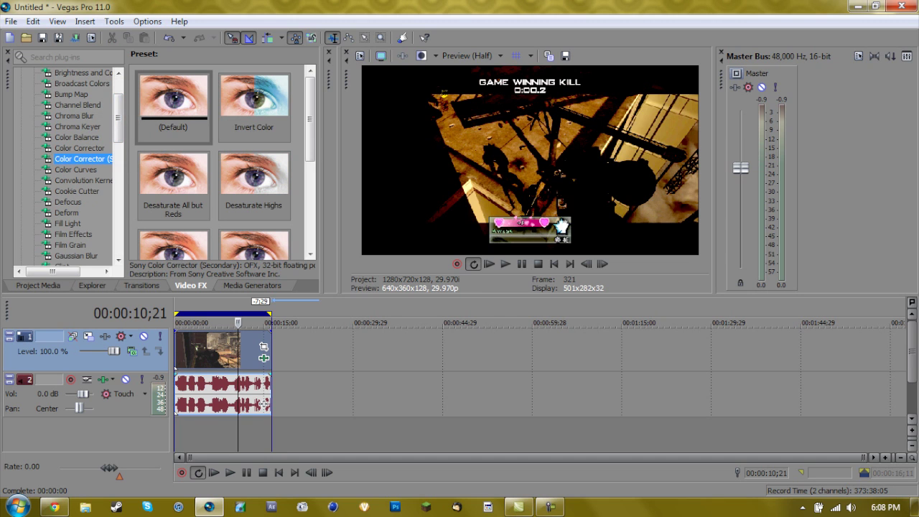
click(173, 106)
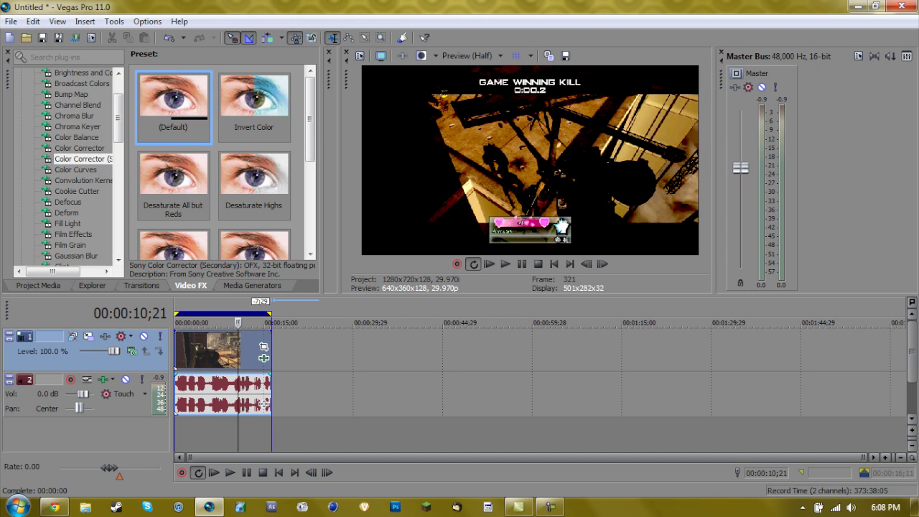
drag(262, 344, 261, 346)
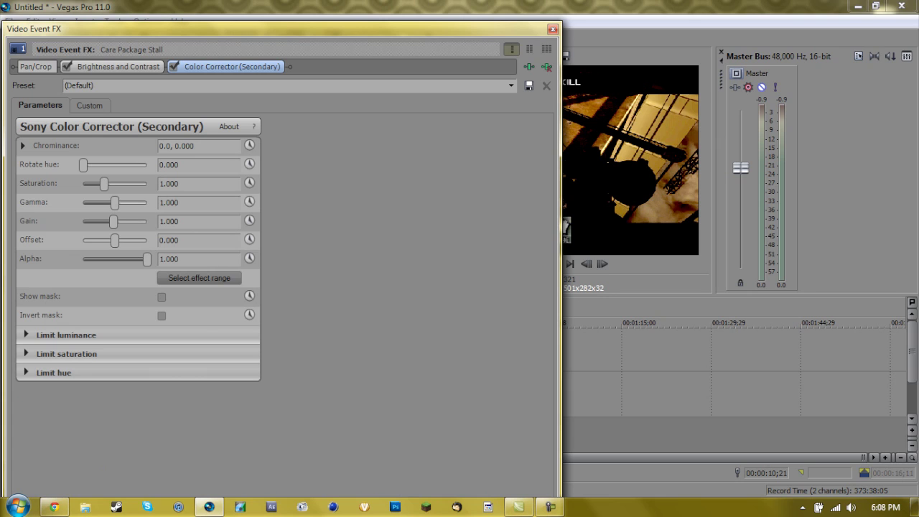
Raise the secondary corrector's saturation to 2.400, leaving hue rotation at a full turn.
drag(104, 184, 134, 184)
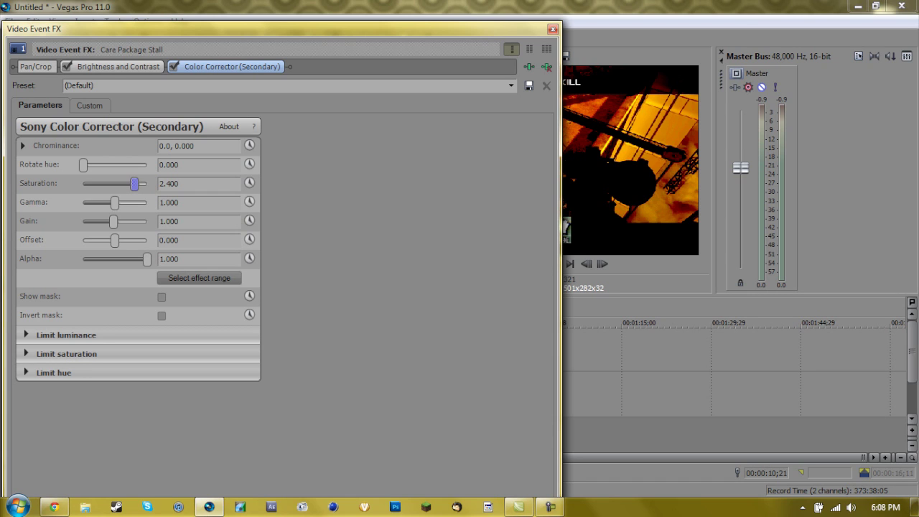
mouse_move(83, 165)
mouse_down()
mouse_move(147, 164)
mouse_move(83, 164)
mouse_up()
mouse_move(83, 165)
mouse_down()
mouse_move(120, 164)
mouse_move(83, 164)
mouse_up()
mouse_move(83, 164)
mouse_down()
mouse_move(144, 164)
mouse_move(83, 165)
mouse_up()
Set the corrector's gain to 1.500 and select Color Curves in the Video FX list.
mouse_move(113, 221)
mouse_down()
mouse_move(105, 222)
mouse_move(129, 221)
mouse_up()
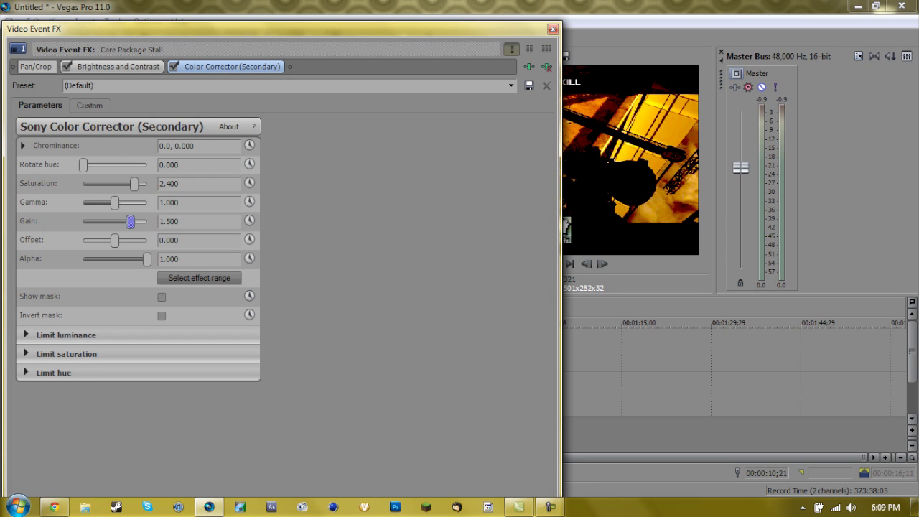
click(553, 28)
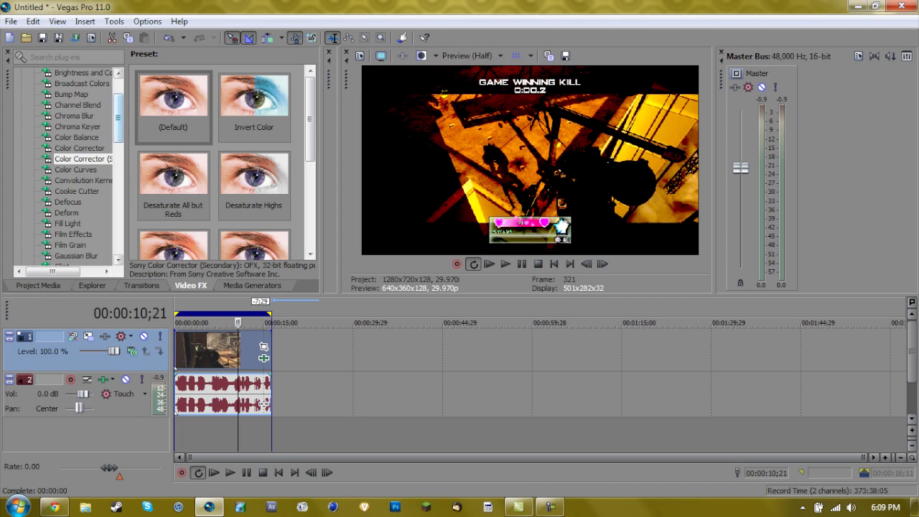
click(76, 170)
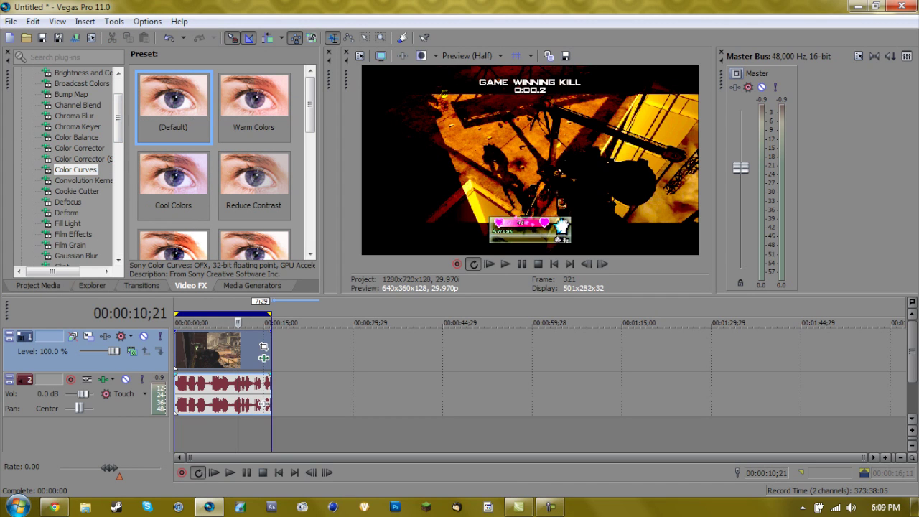
Add default Color Curves to the clip and bend the RGB curve into an S-shape.
drag(263, 352, 263, 352)
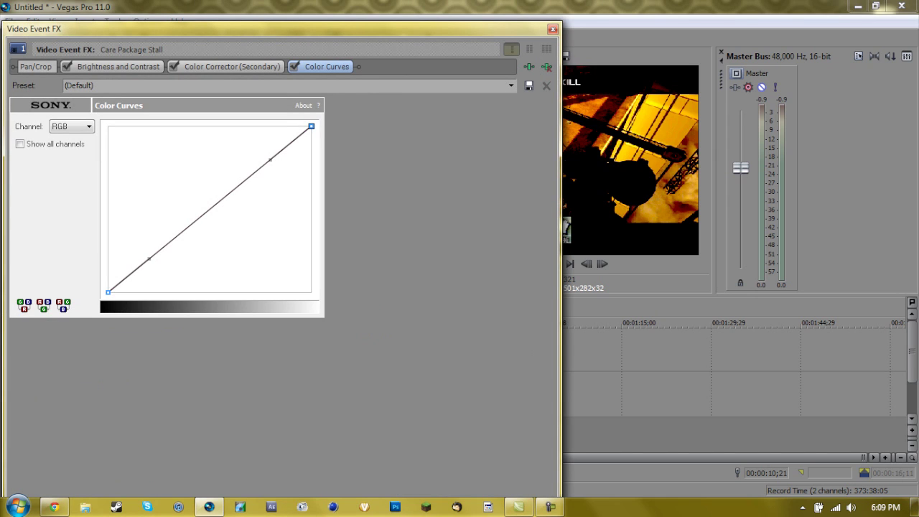
drag(270, 159, 247, 126)
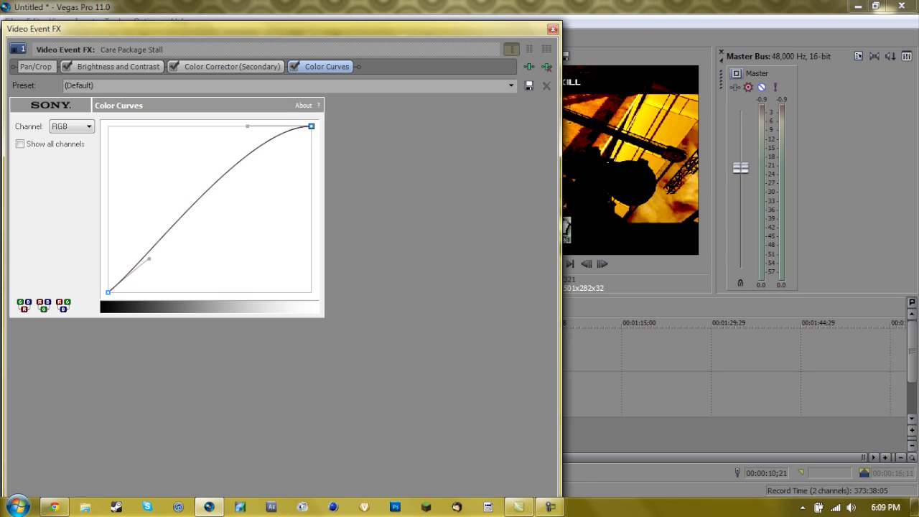
drag(148, 258, 169, 290)
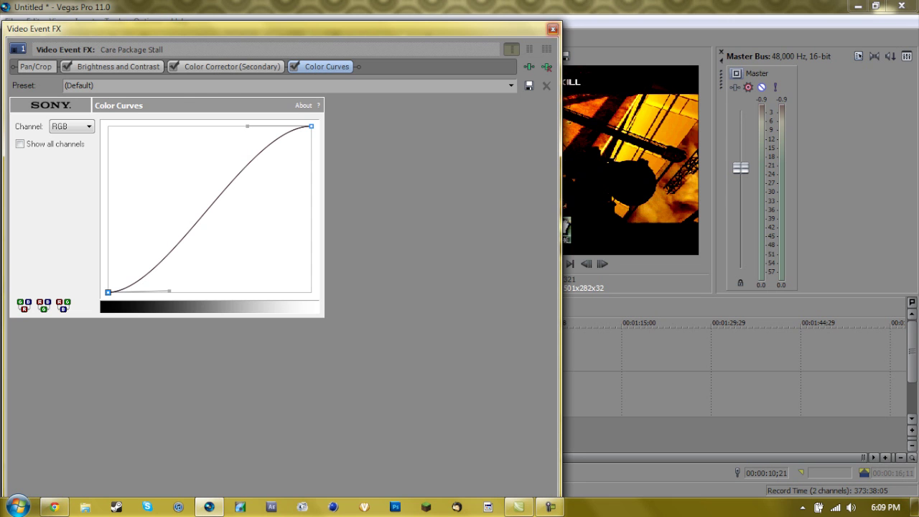
click(552, 29)
Select Soft Contrast in Video FX and drag one of its presets onto the gameplay clip.
scroll(68, 165, down, 7)
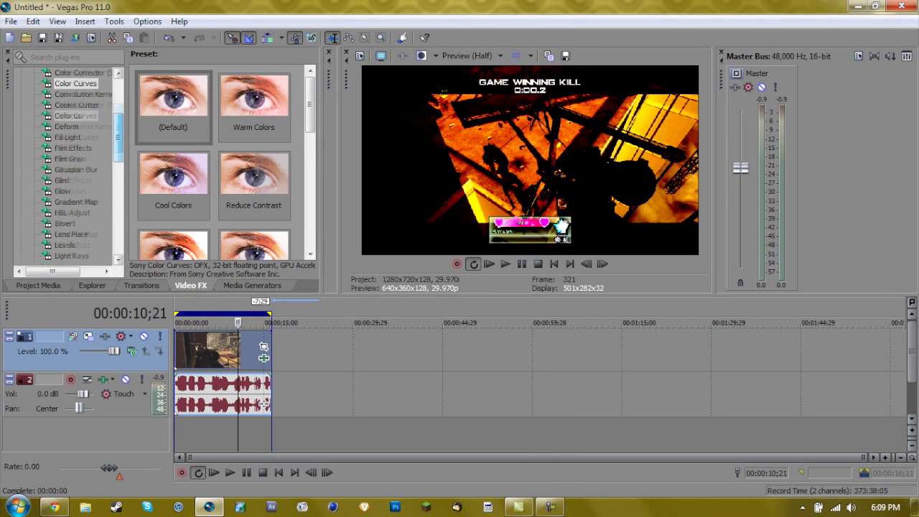
scroll(68, 165, down, 1)
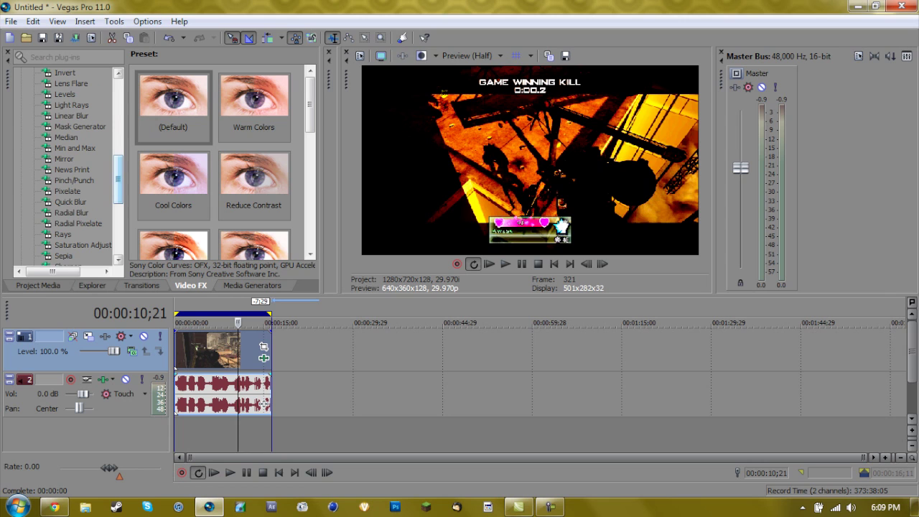
scroll(69, 166, down, 2)
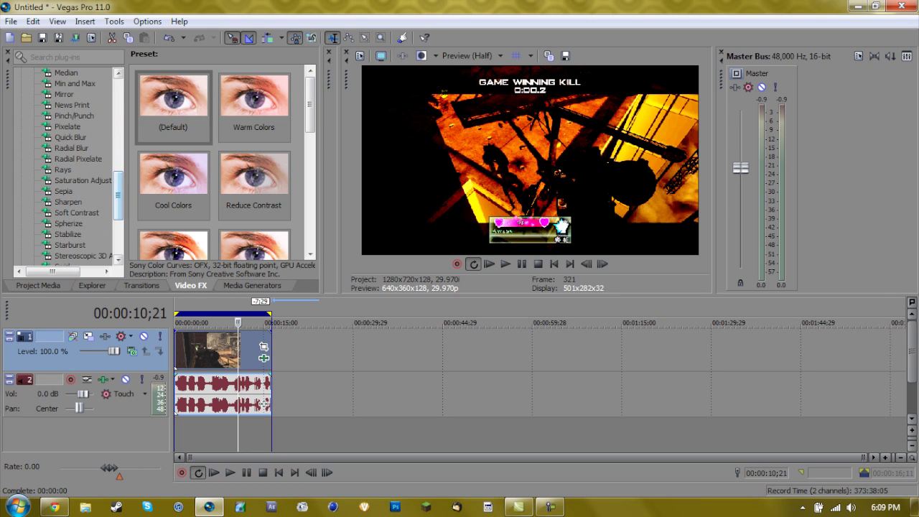
click(77, 212)
click(173, 183)
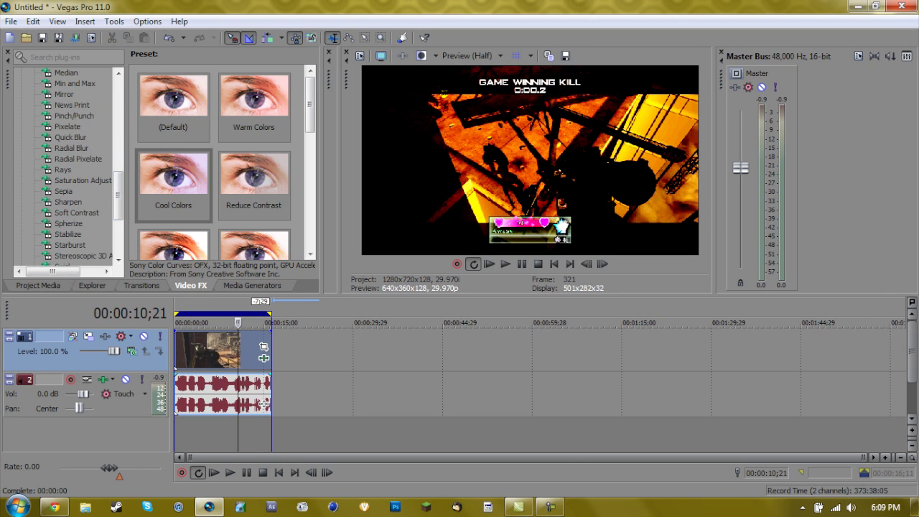
drag(264, 357, 264, 357)
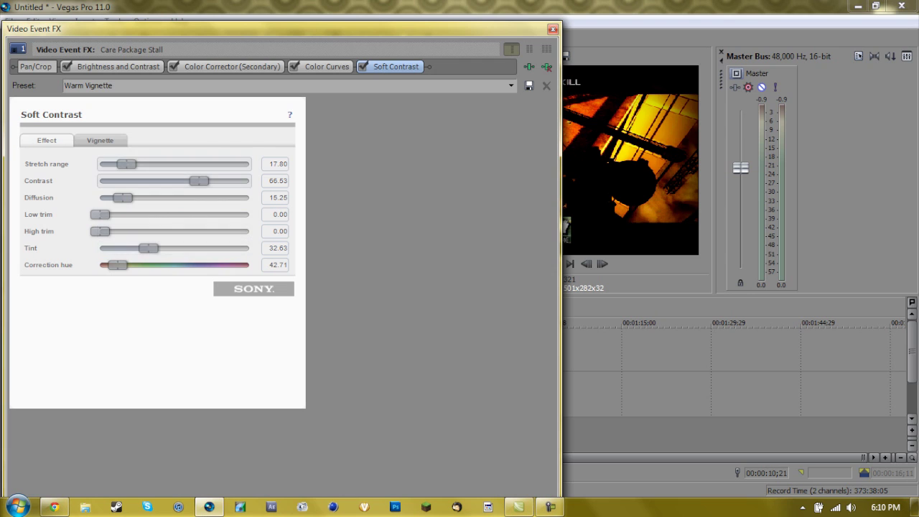
Set Soft Contrast's contrast to 0.00 and its vignette width to 80.50.
drag(199, 181, 100, 181)
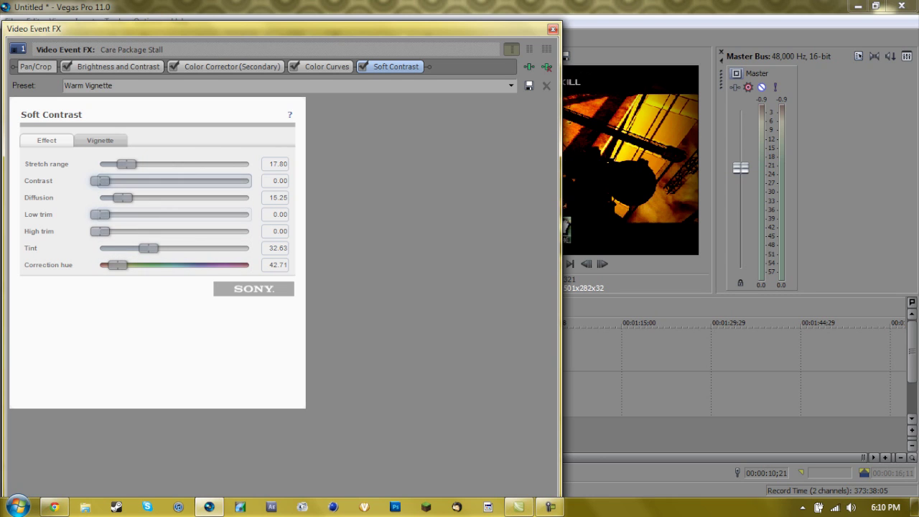
click(100, 140)
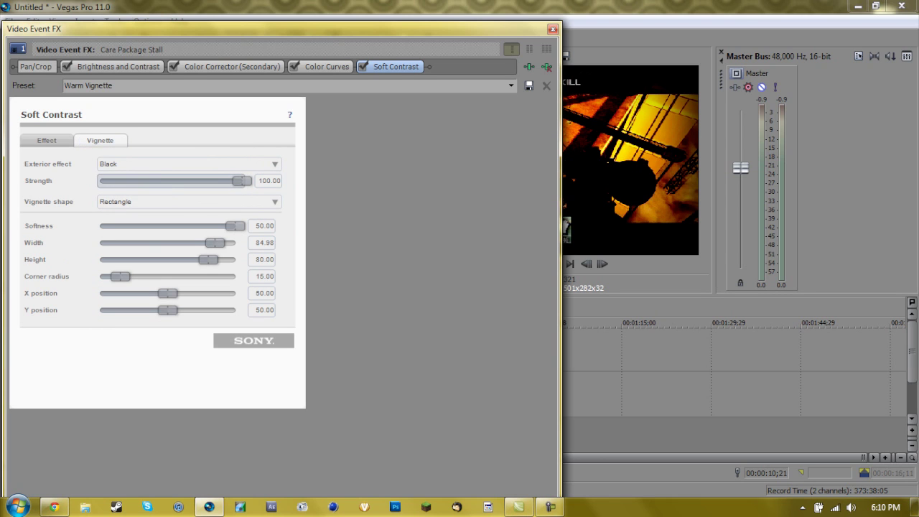
mouse_move(242, 180)
mouse_down()
mouse_move(98, 180)
mouse_move(242, 180)
mouse_up()
drag(235, 226, 209, 243)
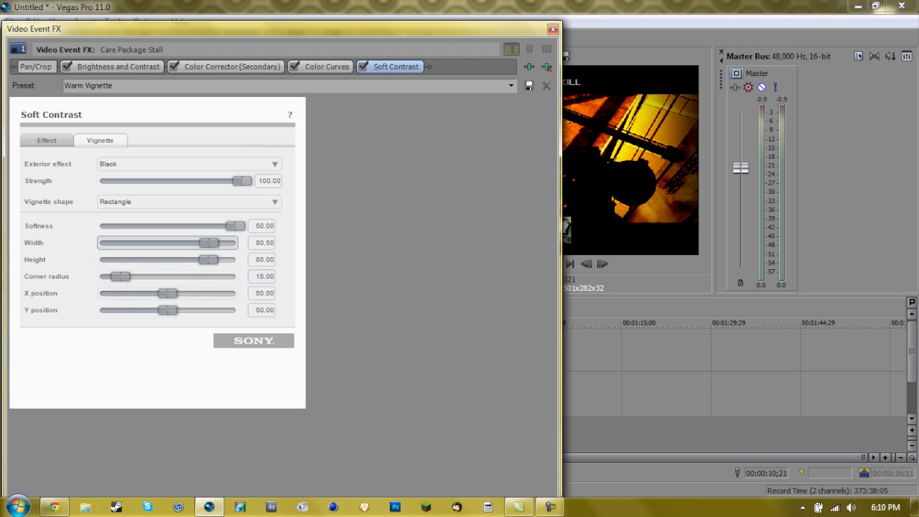
click(552, 28)
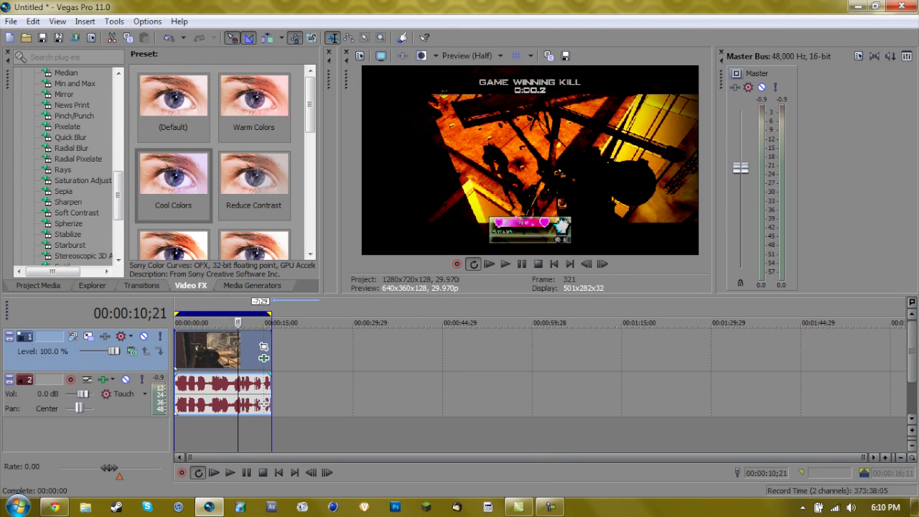
scroll(68, 169, down, 3)
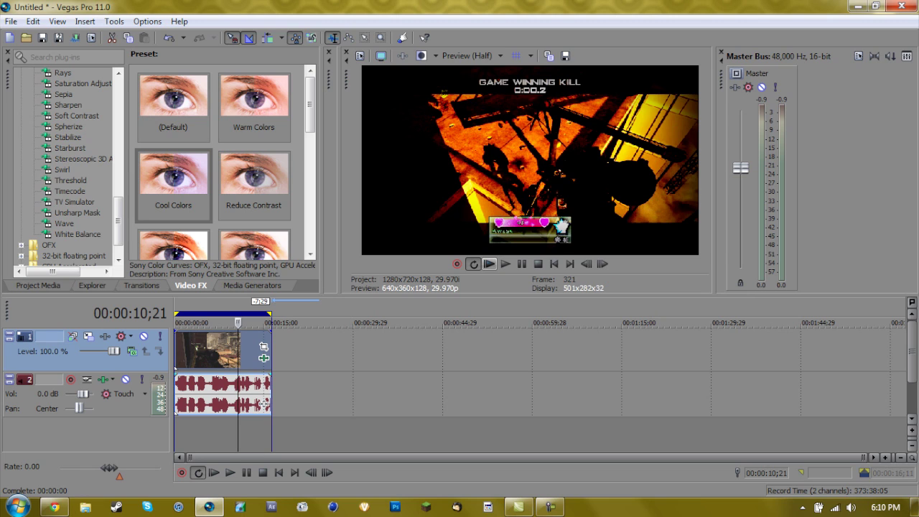
click(550, 507)
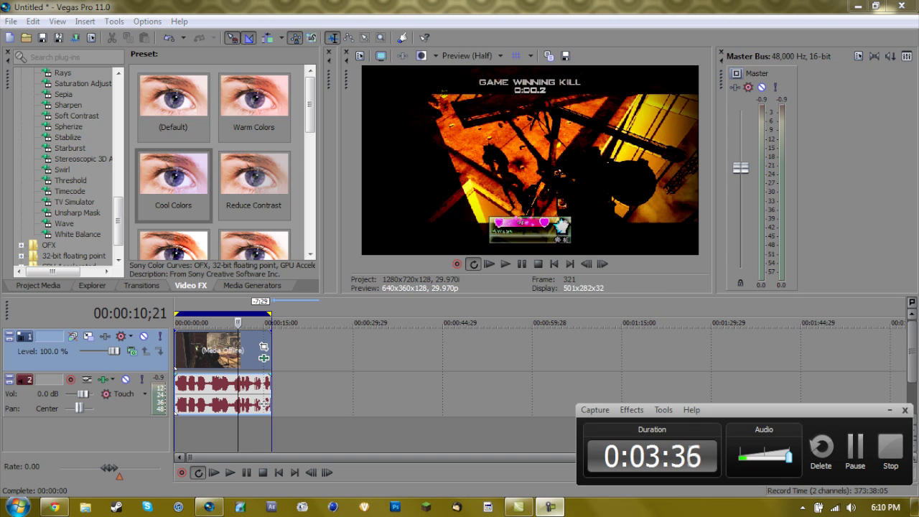